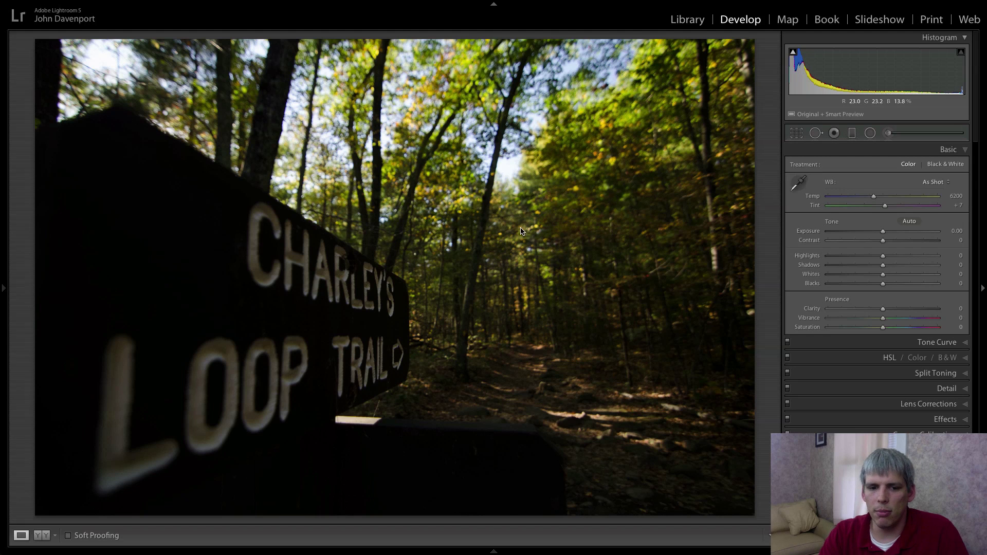
- Set the photo's basic tone to Shadows +100, Highlights -100, Exposure +0.50 and Contrast +11
drag(884, 267, 955, 268)
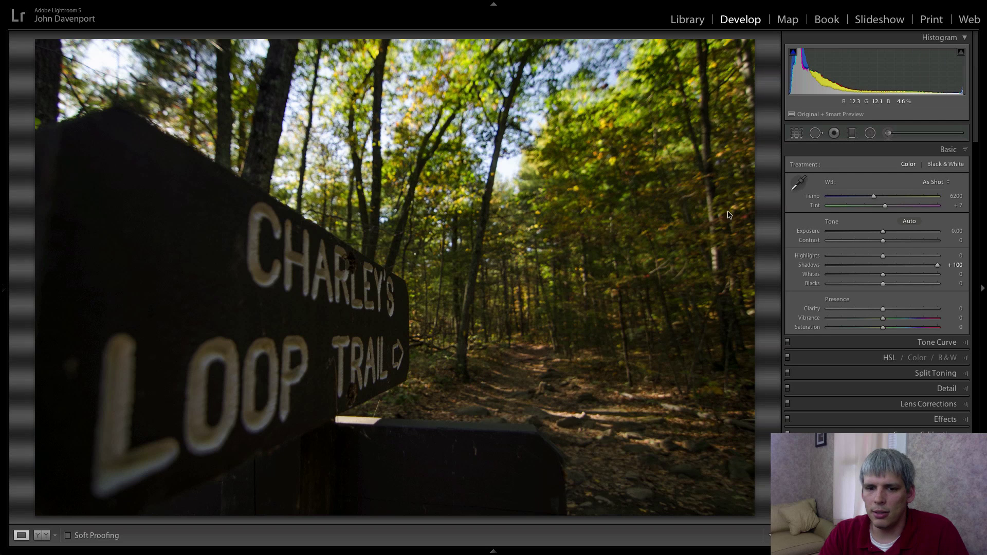
drag(883, 256, 827, 255)
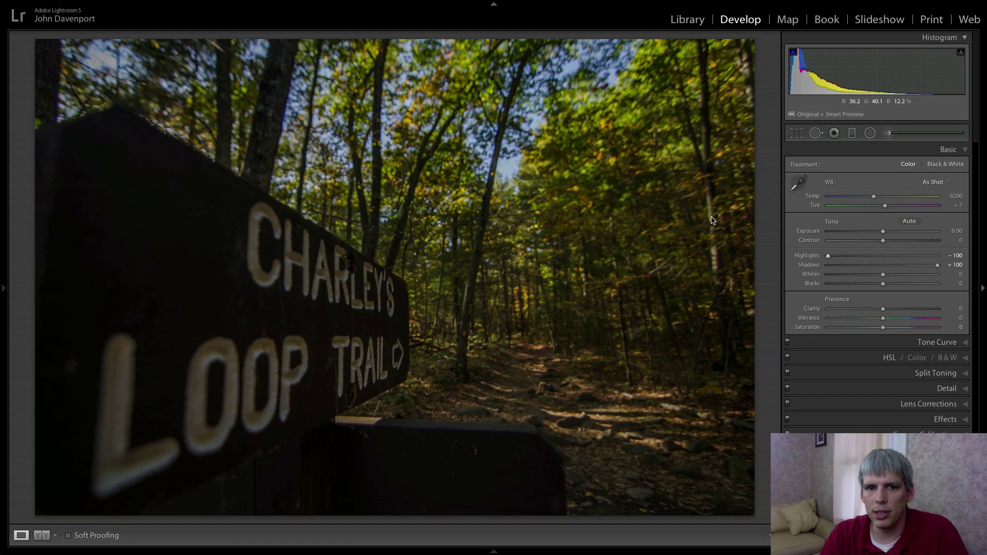
drag(882, 232, 887, 234)
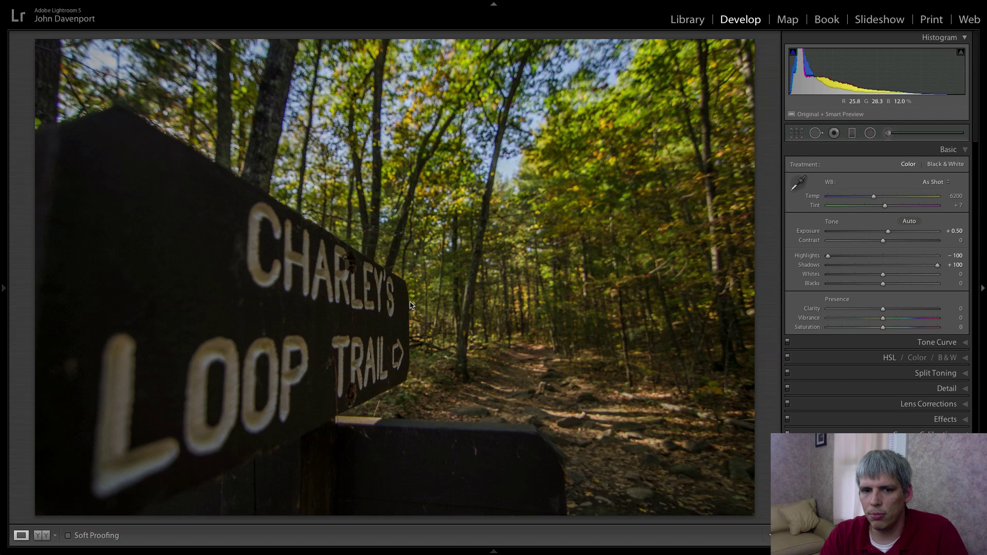
drag(884, 244, 890, 243)
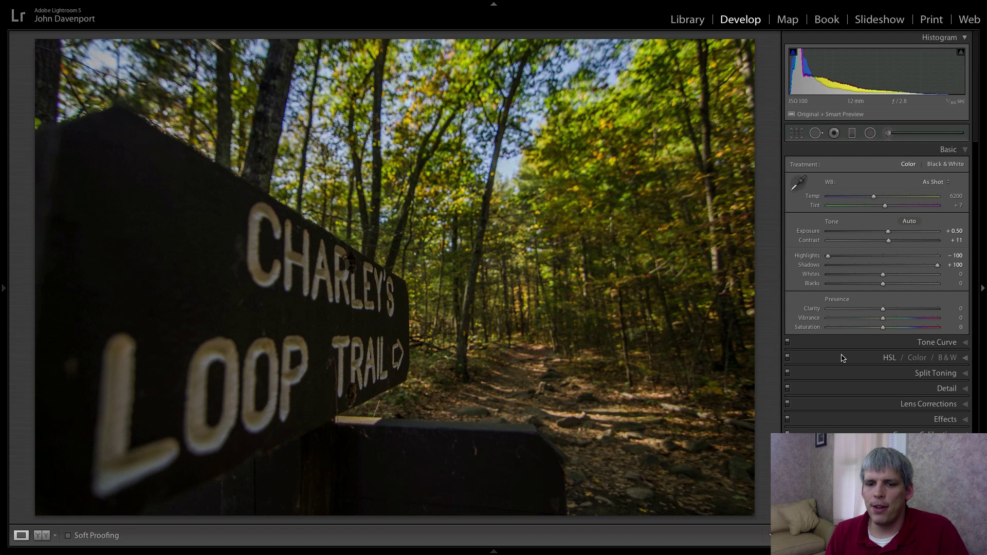
- Compare the original photo with the version carrying the basic tone adjustments
key(backslash)
key(backslash)
key(backslash)
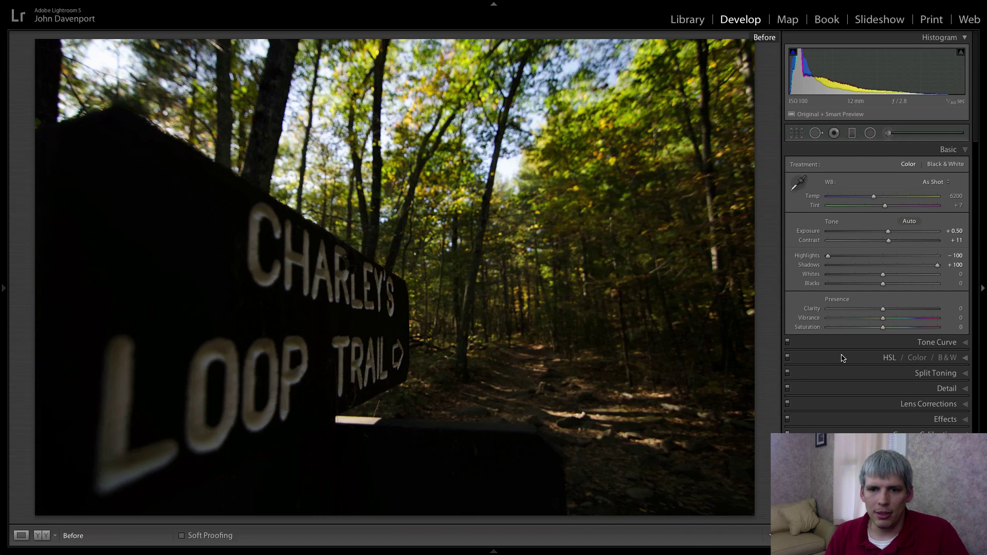
key(backslash)
key(backslash)
key(backslash)
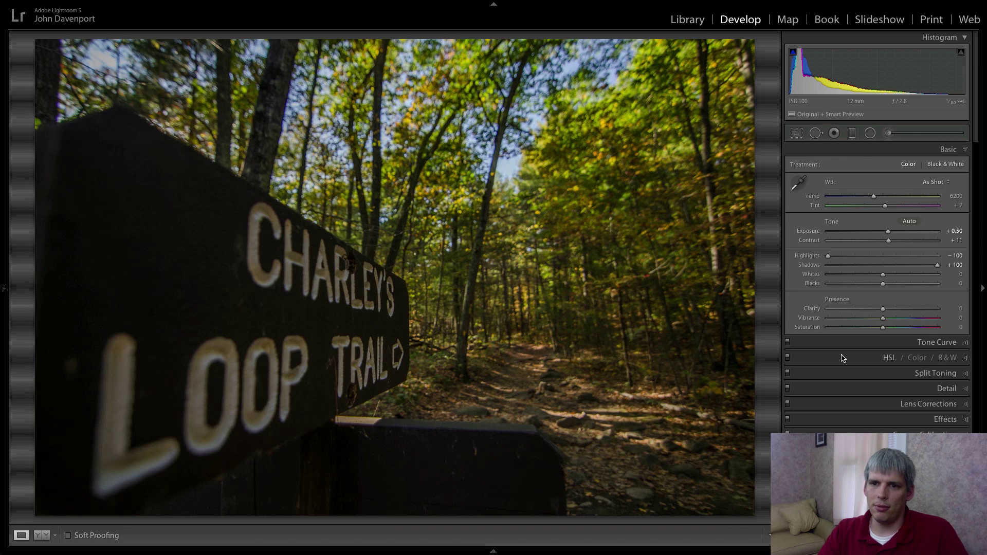
- Shift the HSL hues toward autumn colours: Green -100, Red -4, Orange -18 and Yellow -8
click(888, 358)
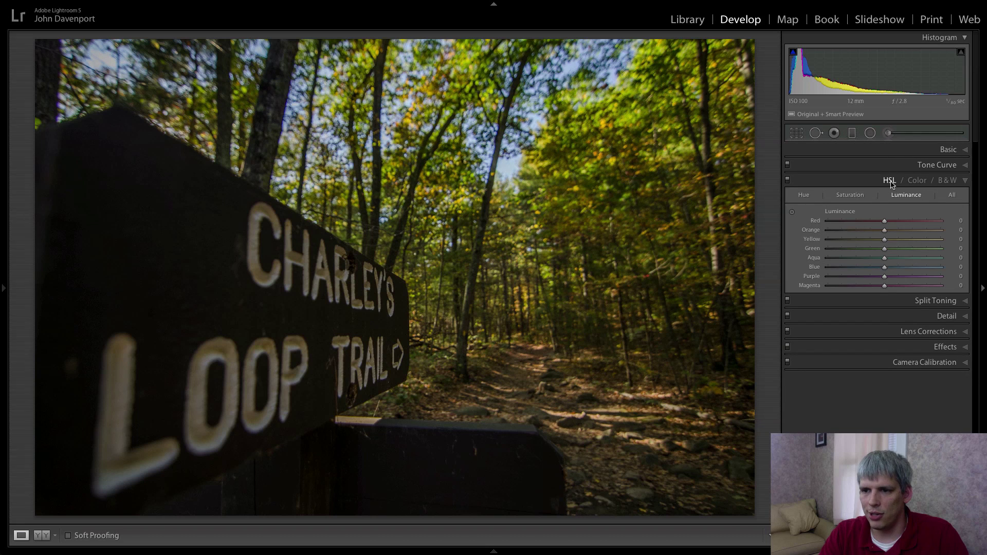
click(804, 196)
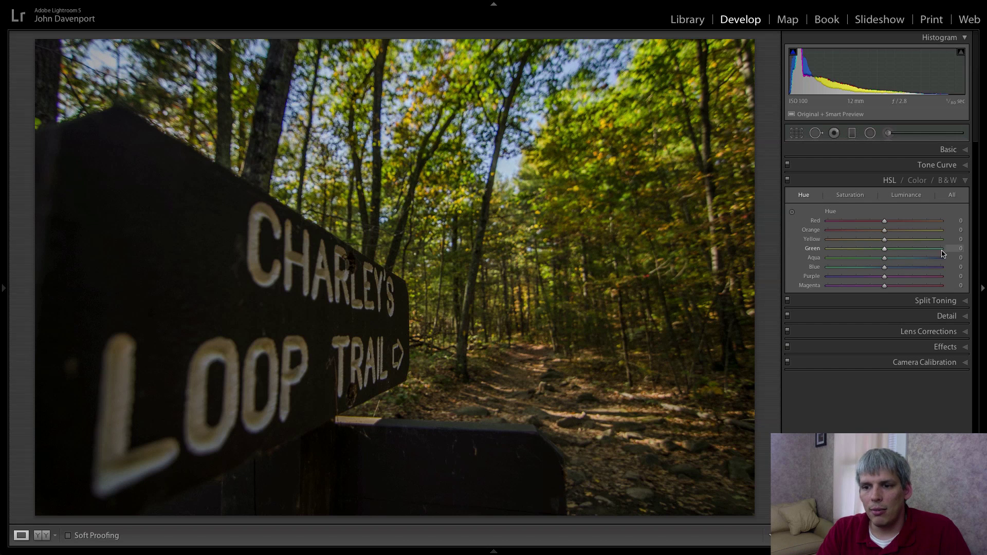
drag(885, 250, 825, 253)
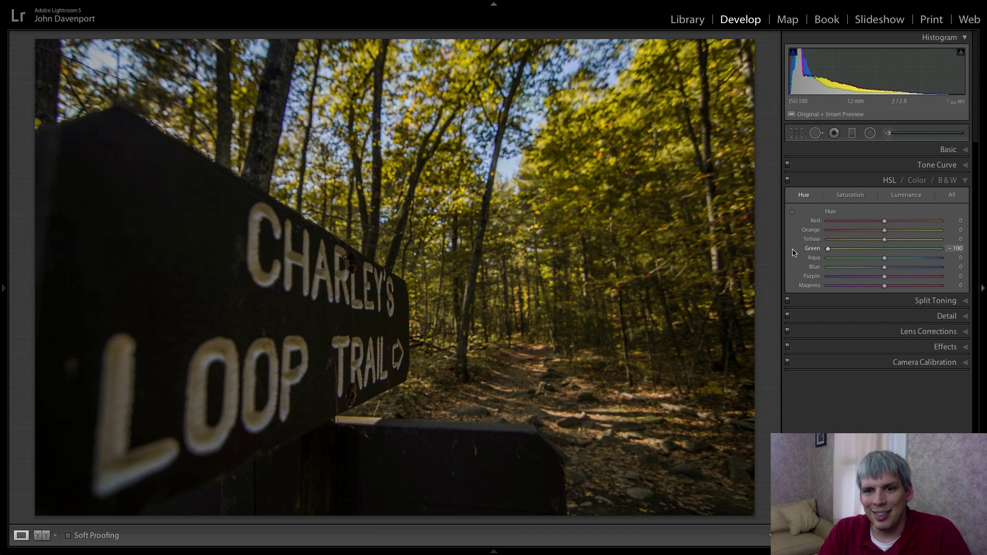
mouse_move(828, 252)
mouse_down()
mouse_move(888, 253)
mouse_move(822, 252)
mouse_up()
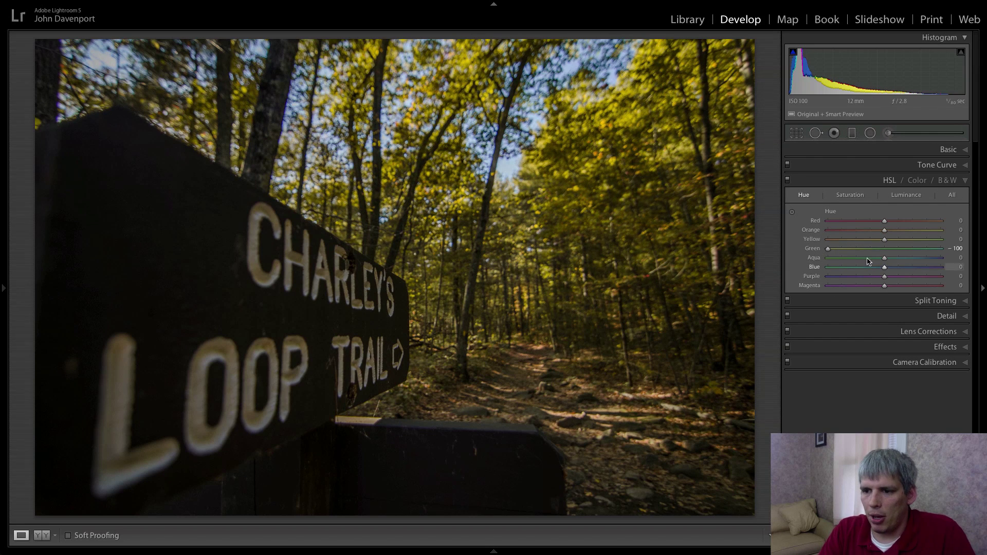
mouse_move(885, 230)
mouse_down()
mouse_move(876, 234)
mouse_move(882, 221)
mouse_up()
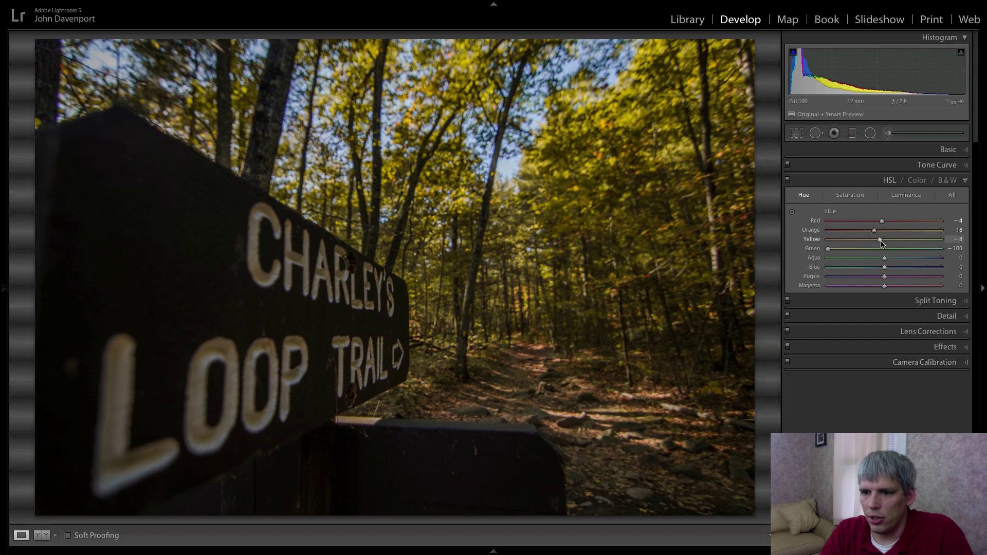
- Warm the white balance to a Temp of 6630 and a Tint of +23
click(955, 150)
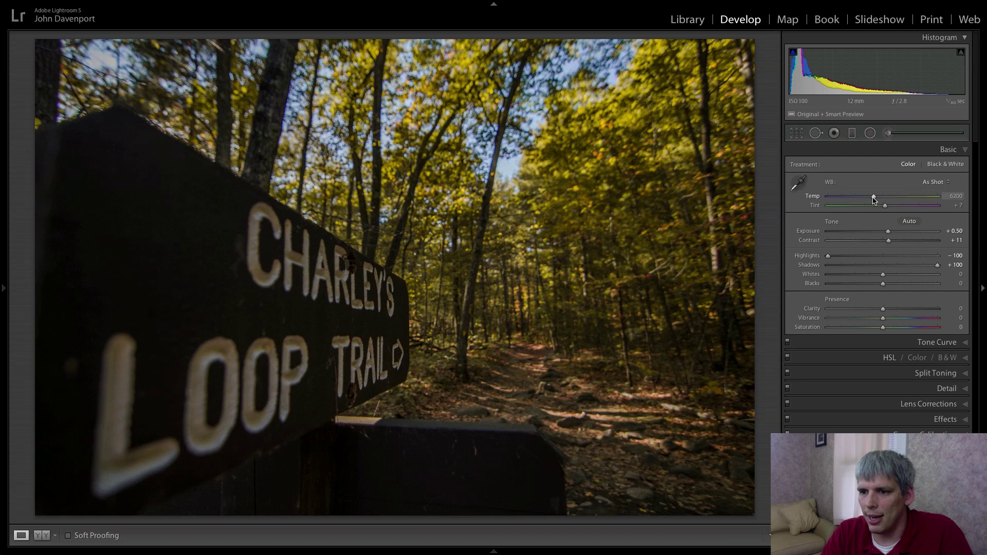
drag(877, 200, 882, 200)
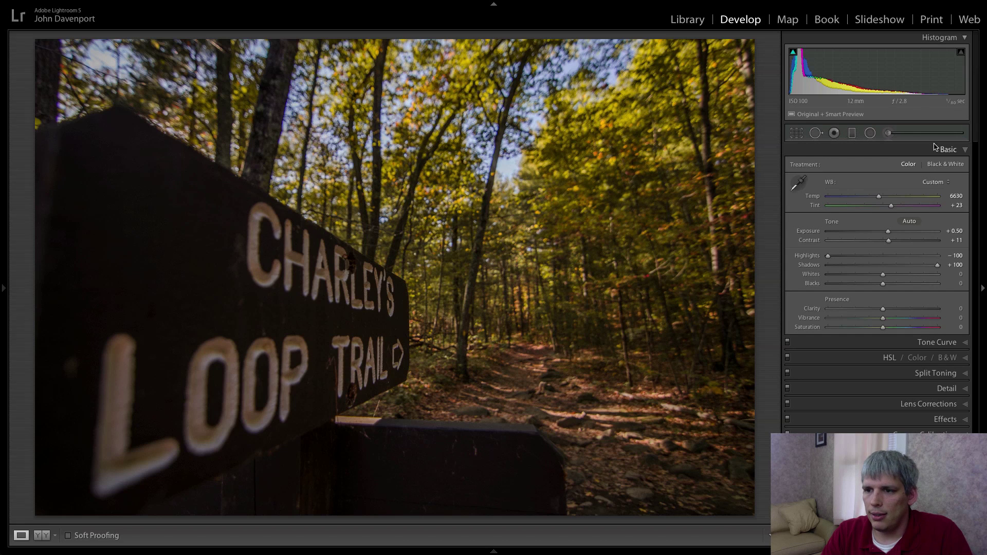
- Paint over the wooden trail sign with an adjustment brush of size 19 and Tint -27
click(888, 133)
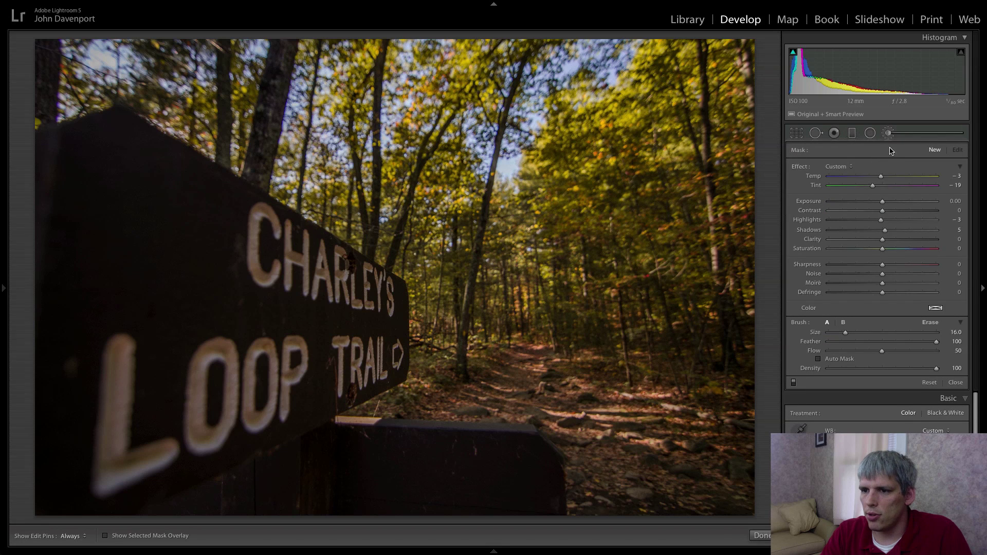
drag(873, 186, 868, 188)
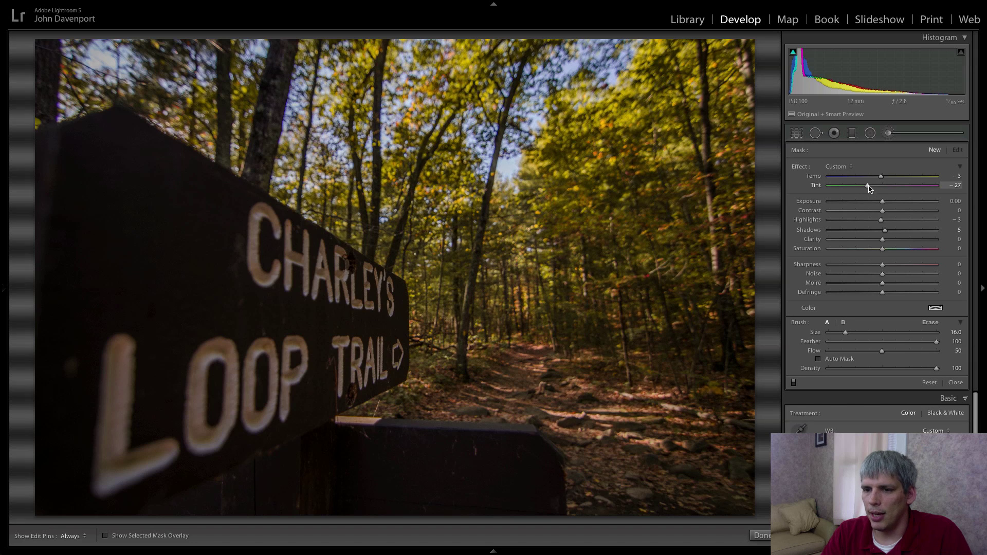
key(h)
key(bracketright)
key(bracketright)
key(bracketright)
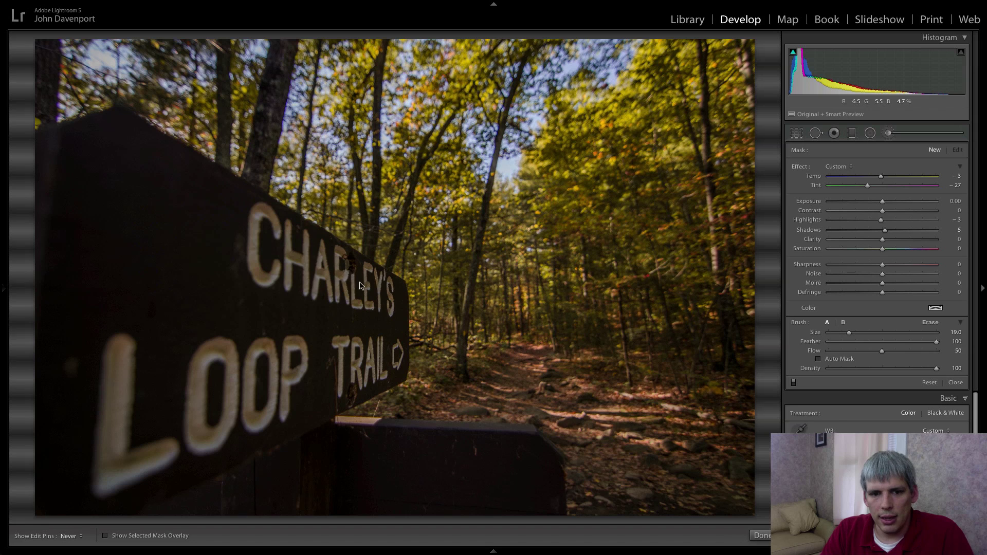
key(h)
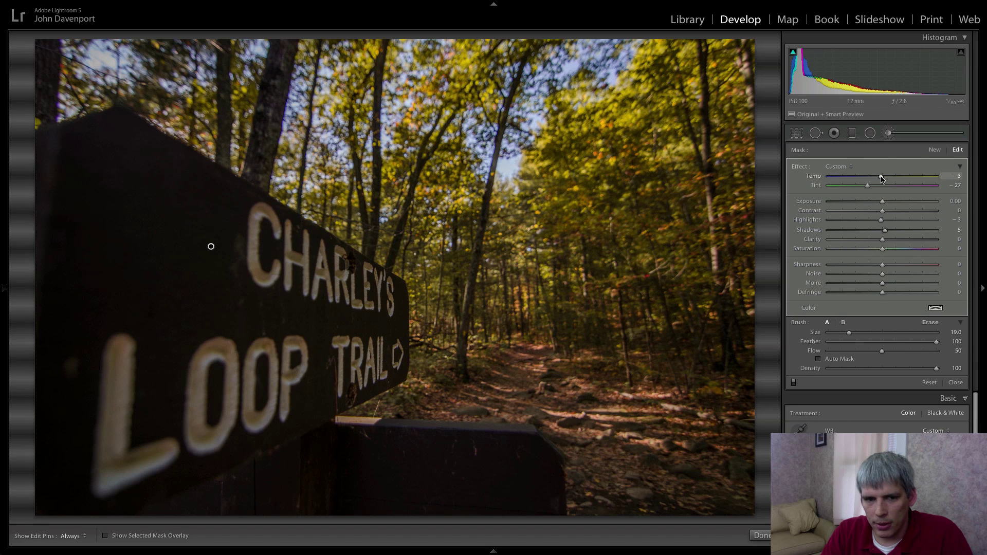
- Refine the sign's brush adjustment to Temp -13, Highlights 41 and Clarity 42
drag(881, 180, 879, 182)
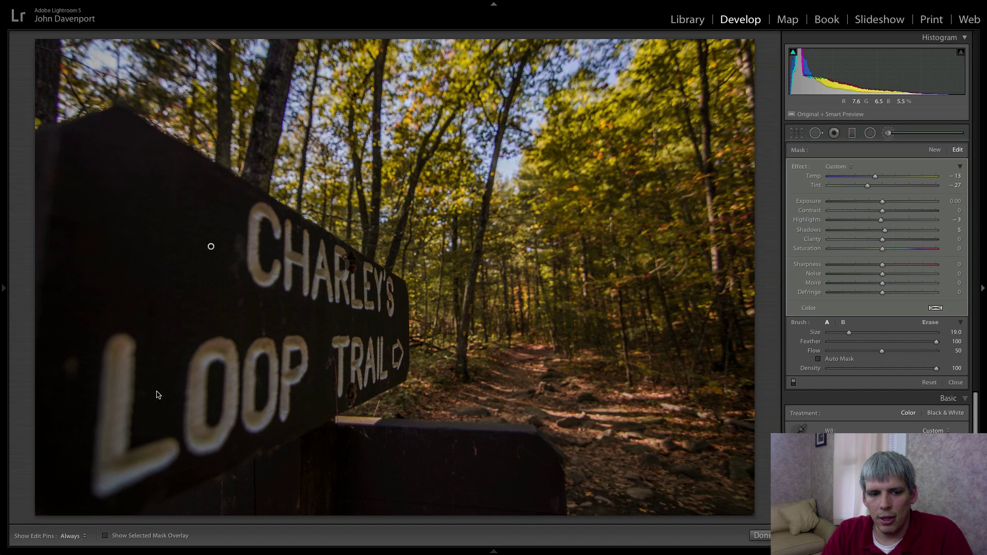
key(h)
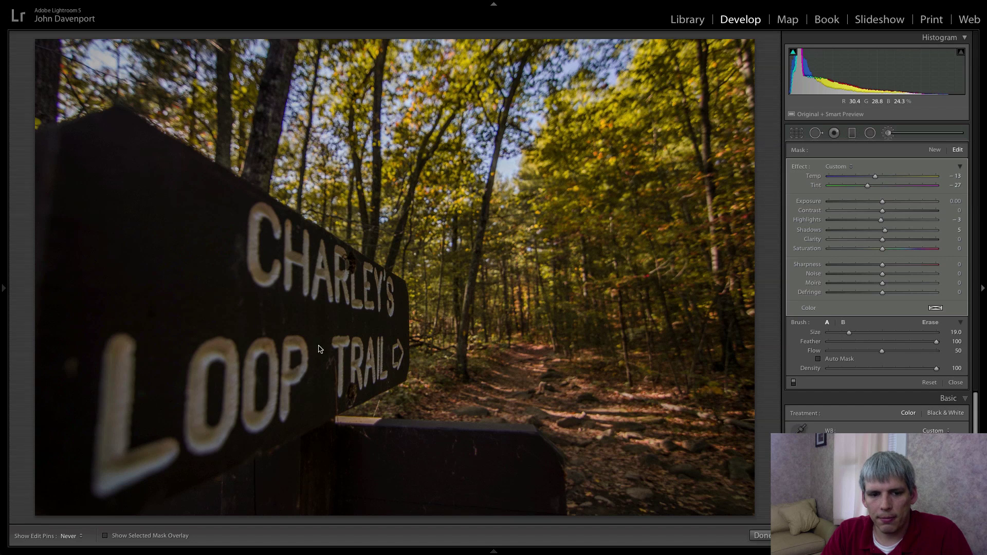
key(h)
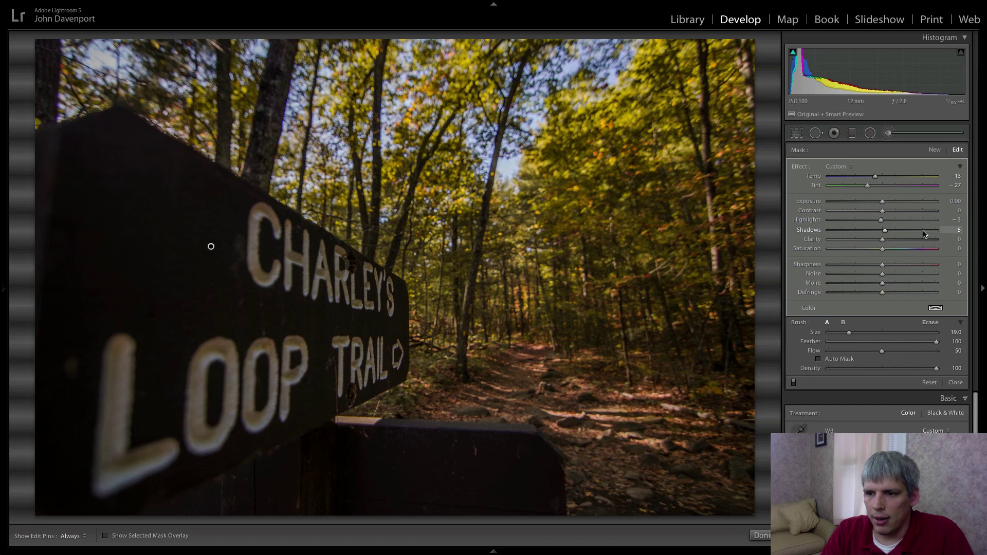
drag(882, 220, 905, 241)
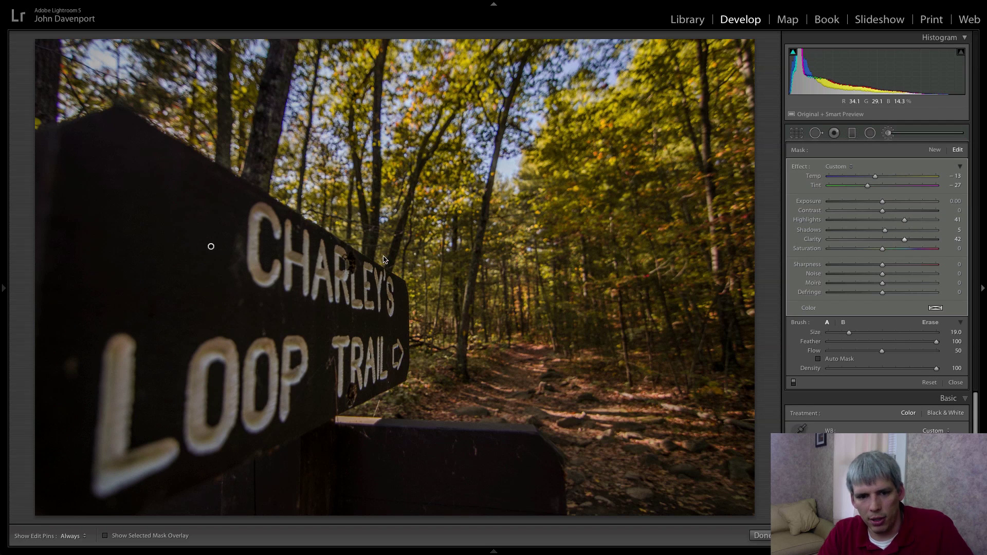
- Erase the brush mask's spill along the sign's edge with a size 6 auto-masked eraser, and close the adjustment brush
key(alt)
key(h)
key(bracketleft)
key(bracketleft)
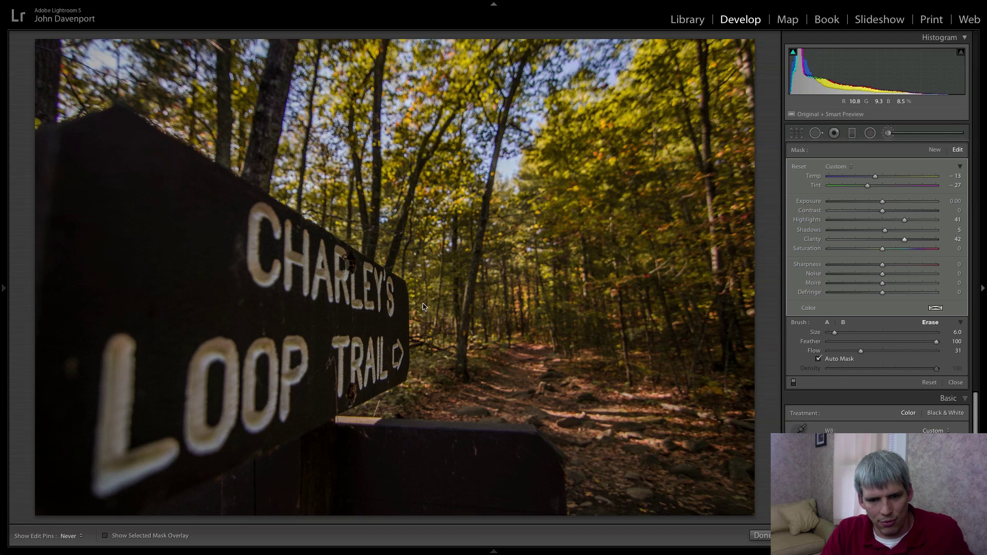
key(h)
click(211, 246)
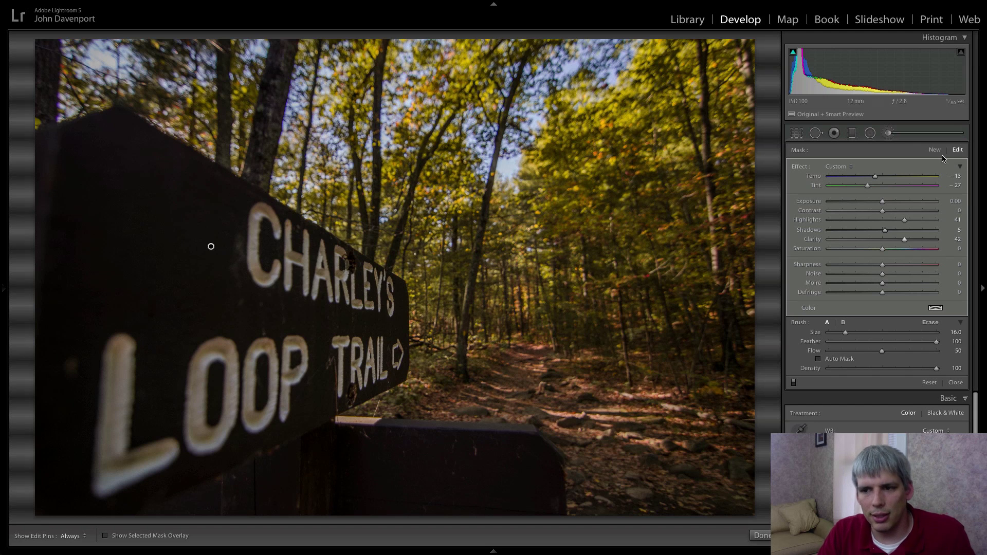
click(890, 133)
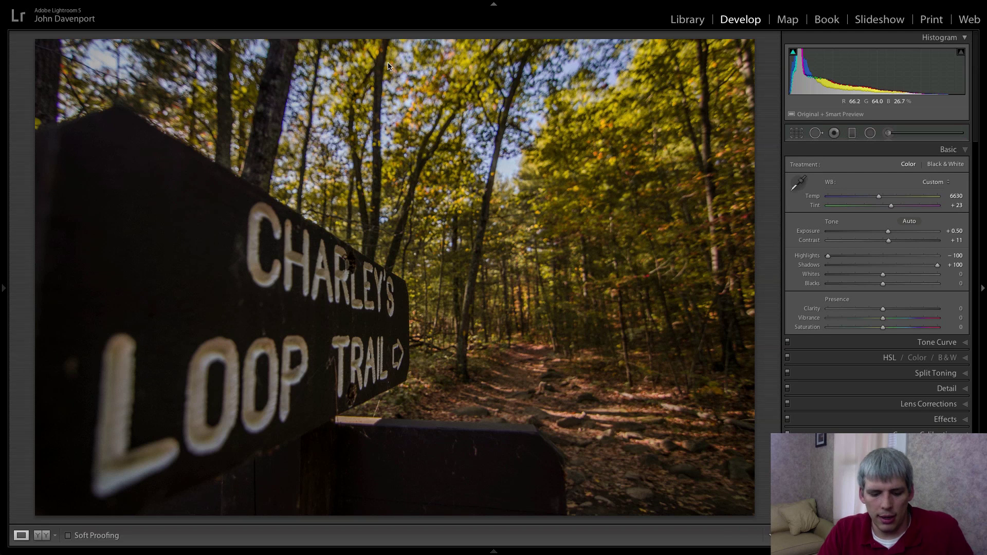
- Compare the original photo with the finished edit and review the HSL hue settings
key(backslash)
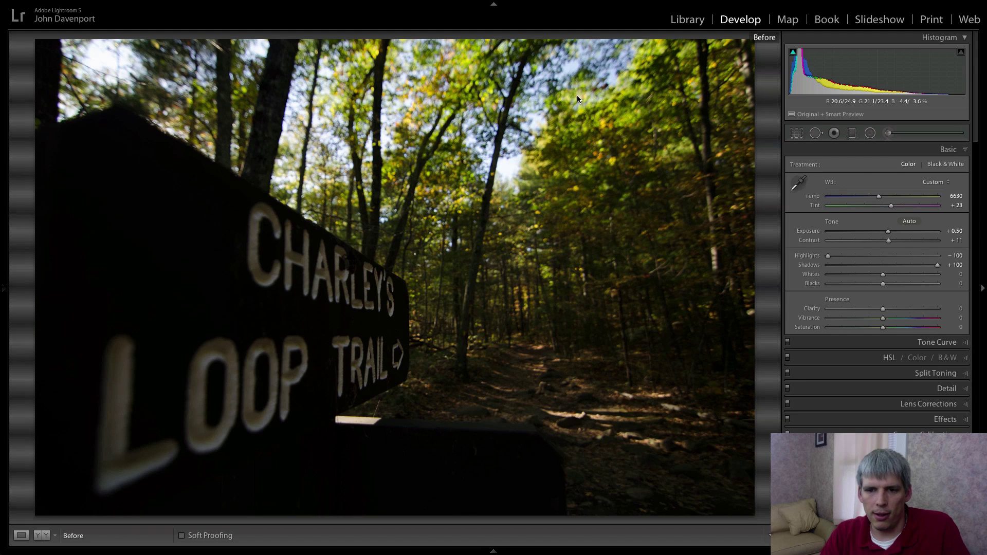
key(backslash)
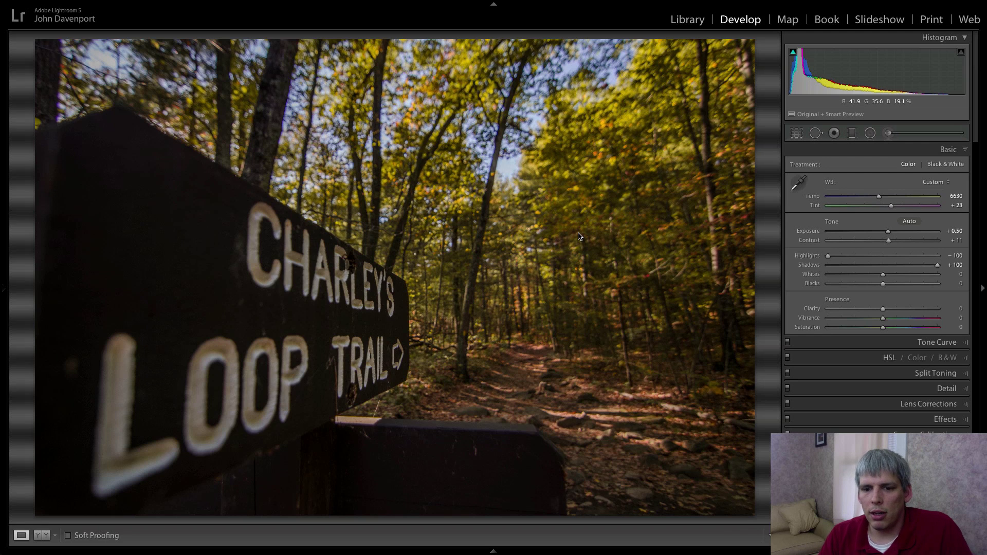
click(895, 360)
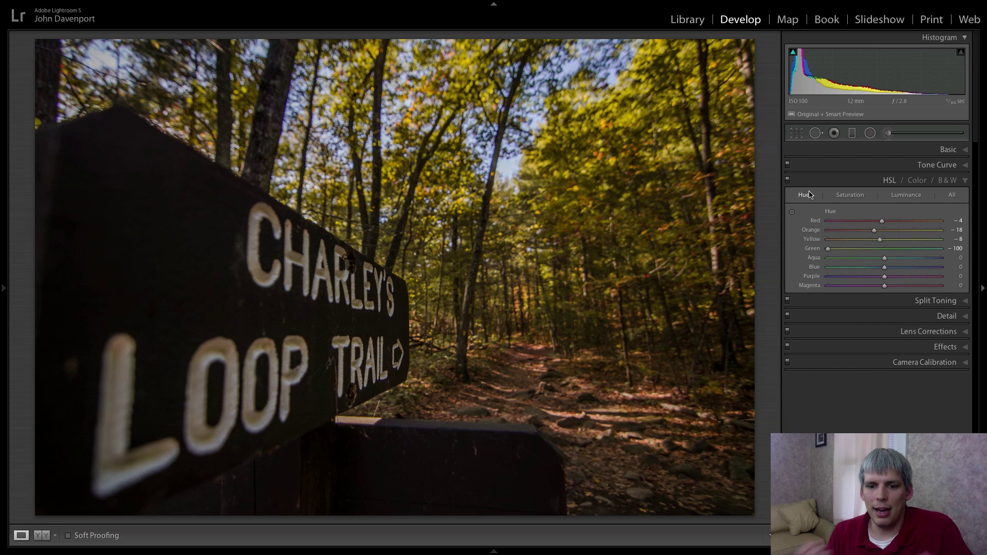
key(backslash)
key(backslash)
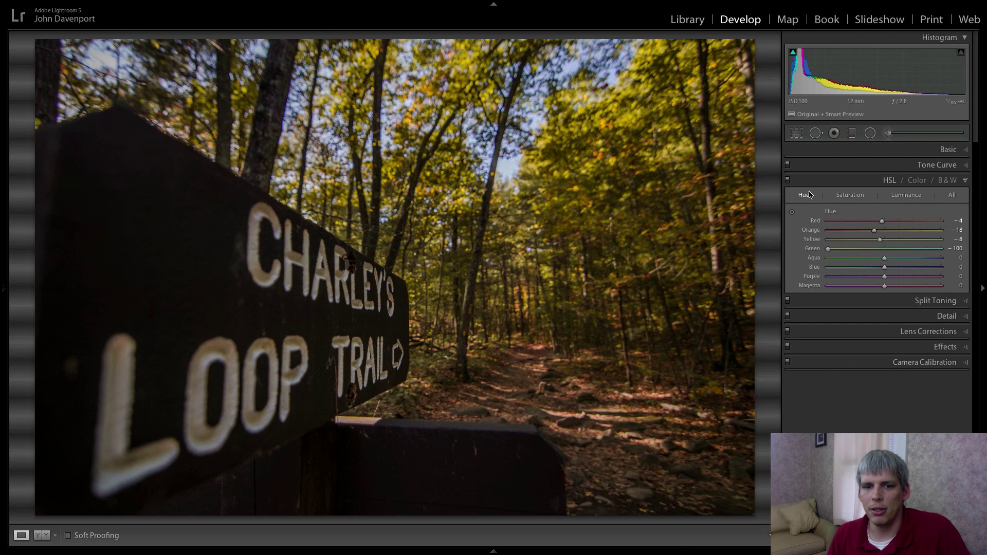